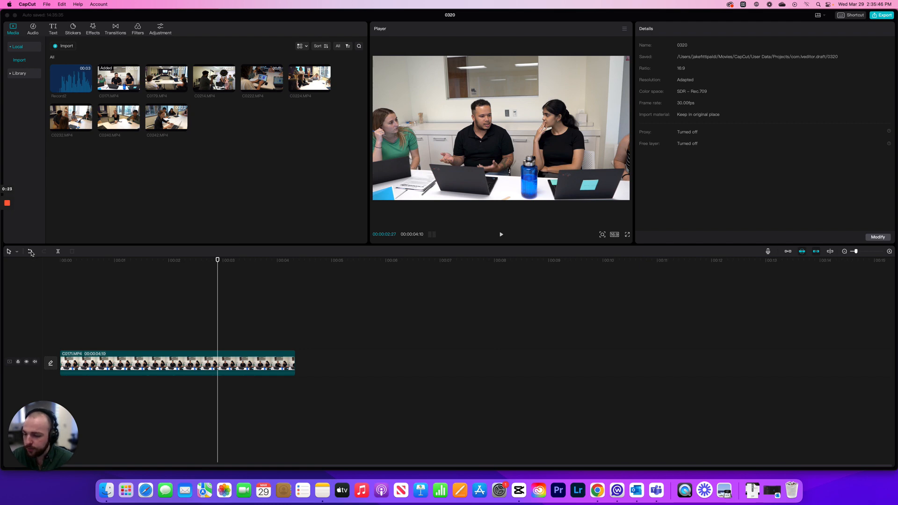
Undo and redo the deletion of the second C0171.MP4 clip, ending with the clip removed
click(31, 252)
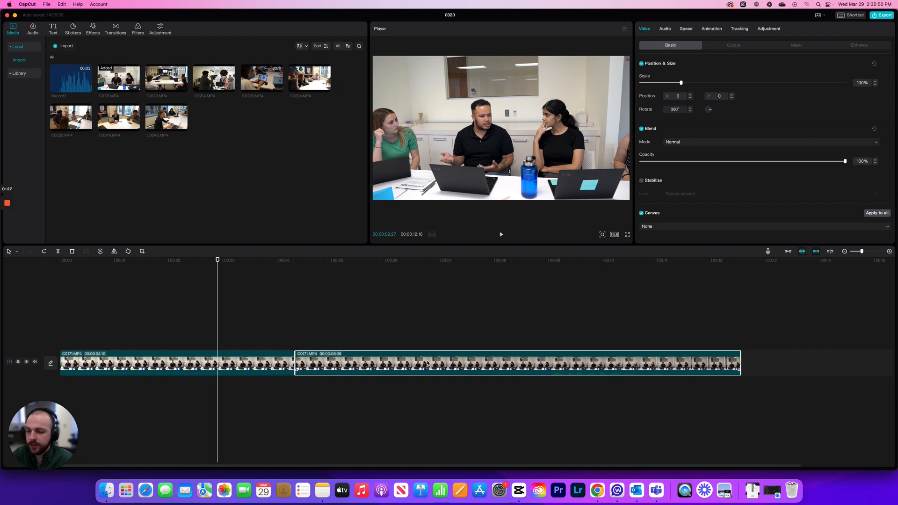
click(44, 252)
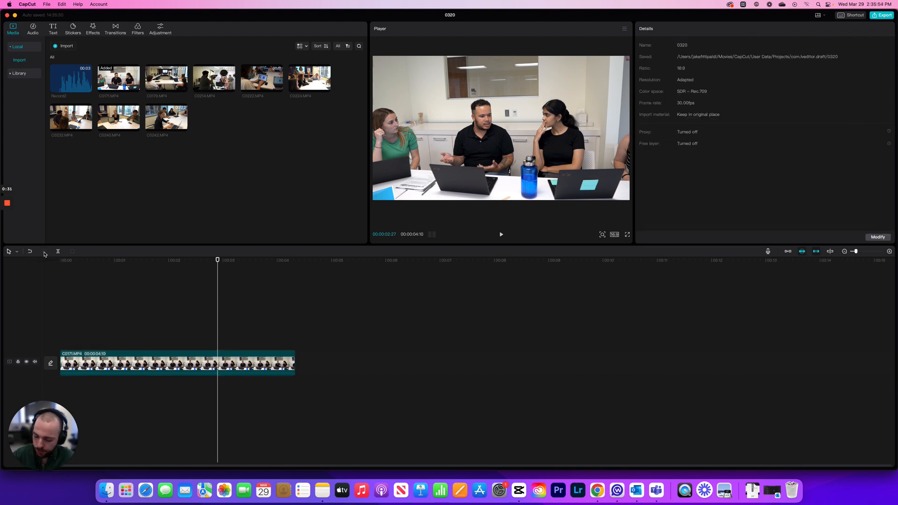
click(44, 252)
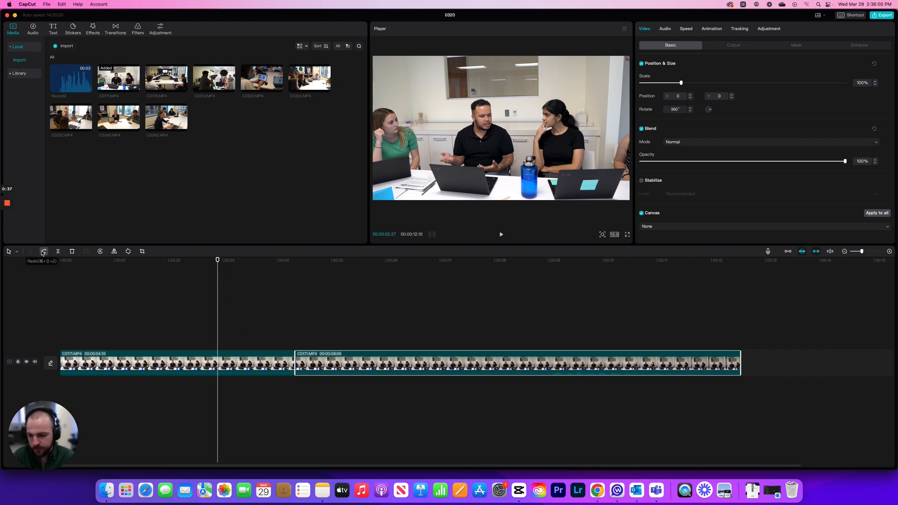
click(42, 253)
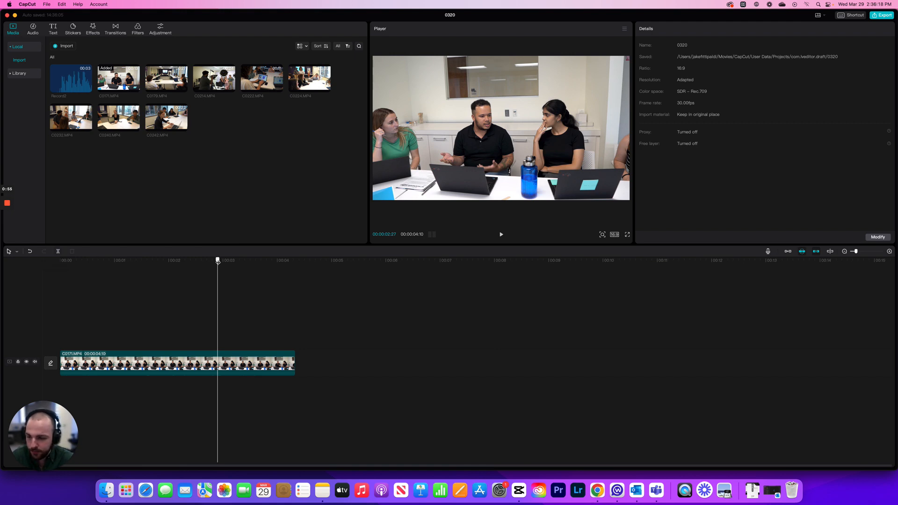
Split the C0171.MP4 clip on the timeline at 00:00:01:25
click(190, 262)
click(160, 262)
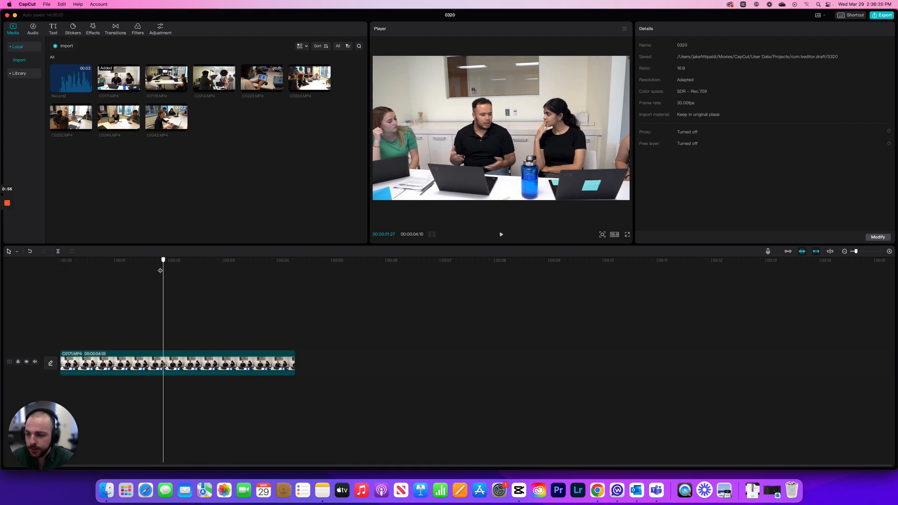
click(58, 252)
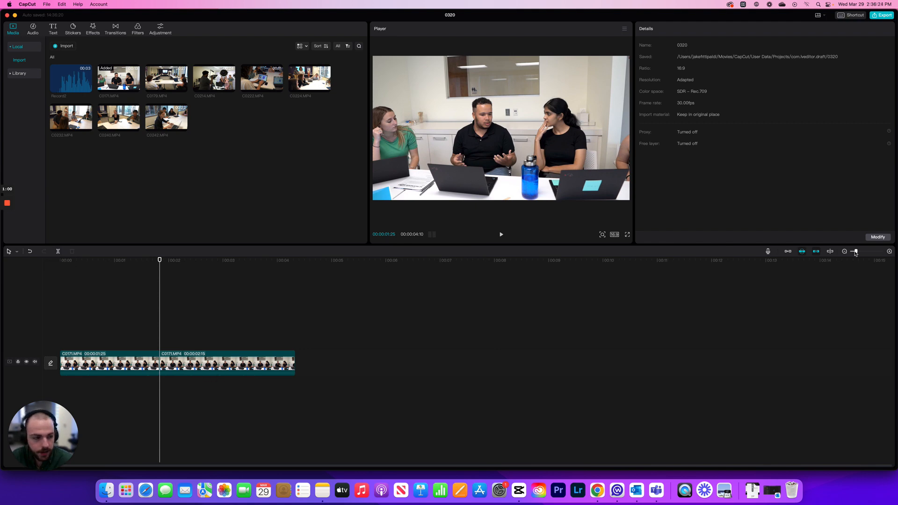
Move the second part of the split clip away from the first and close the gap with the main track magnet
drag(855, 252, 865, 253)
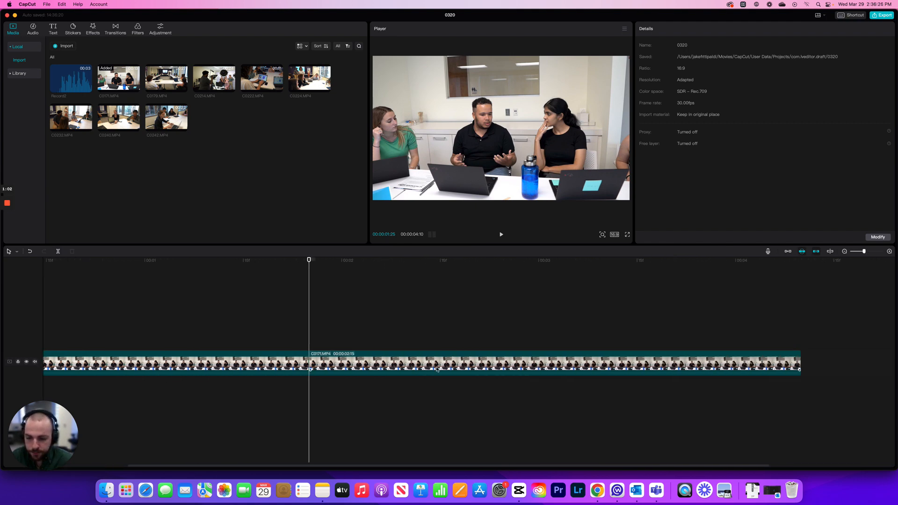
mouse_move(437, 369)
mouse_down()
mouse_move(498, 371)
mouse_move(436, 370)
mouse_up()
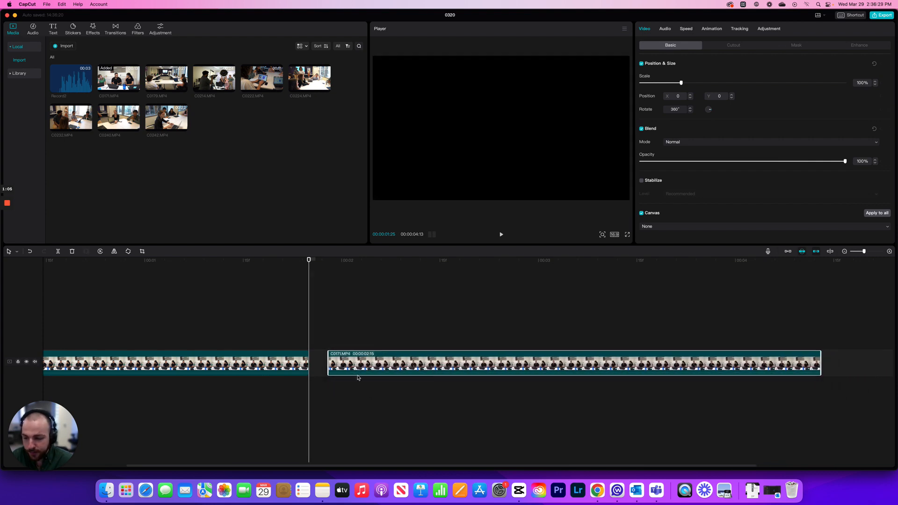
click(787, 253)
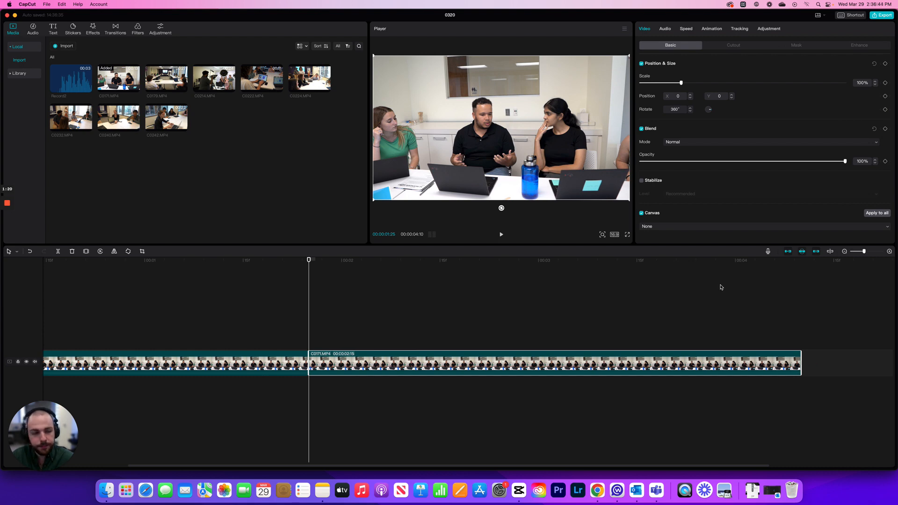
Toggle the main track magnet off and on around repeated moves of the second part, leaving it off with a gap between the parts
click(788, 251)
drag(364, 369, 469, 369)
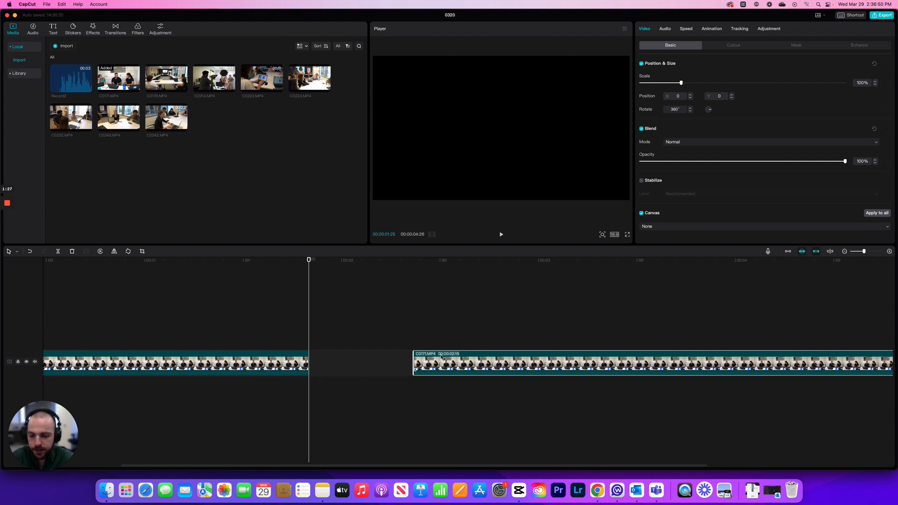
click(788, 252)
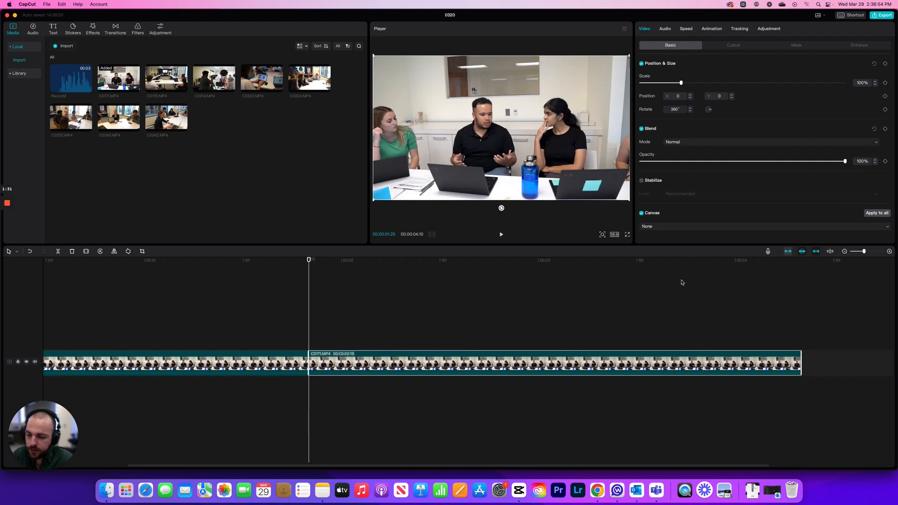
click(788, 252)
drag(401, 363, 485, 370)
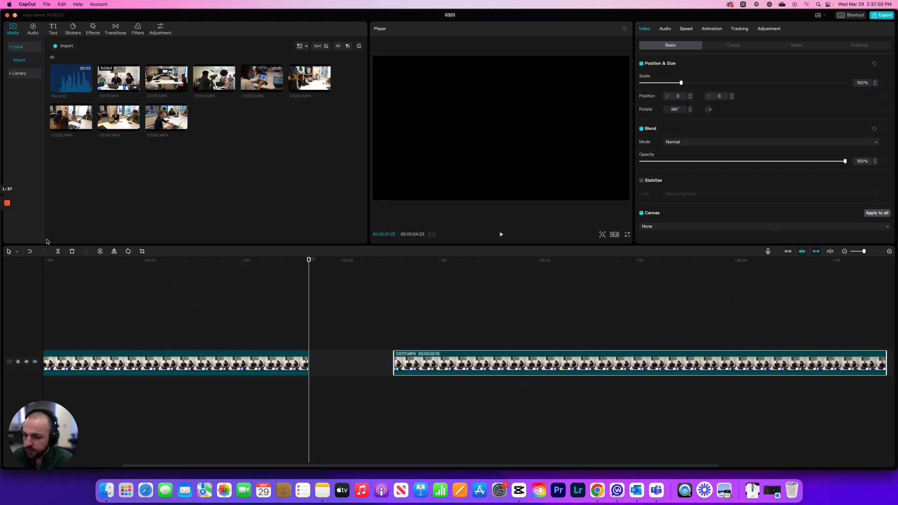
Undo the moves of the second part and the split, restoring C0171.MP4 as one clip
click(29, 252)
click(29, 252)
click(29, 251)
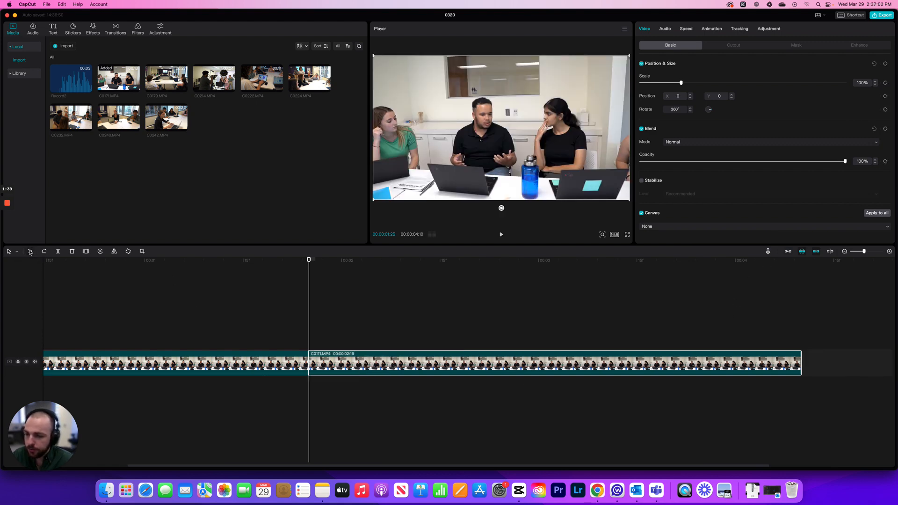
click(29, 251)
click(29, 252)
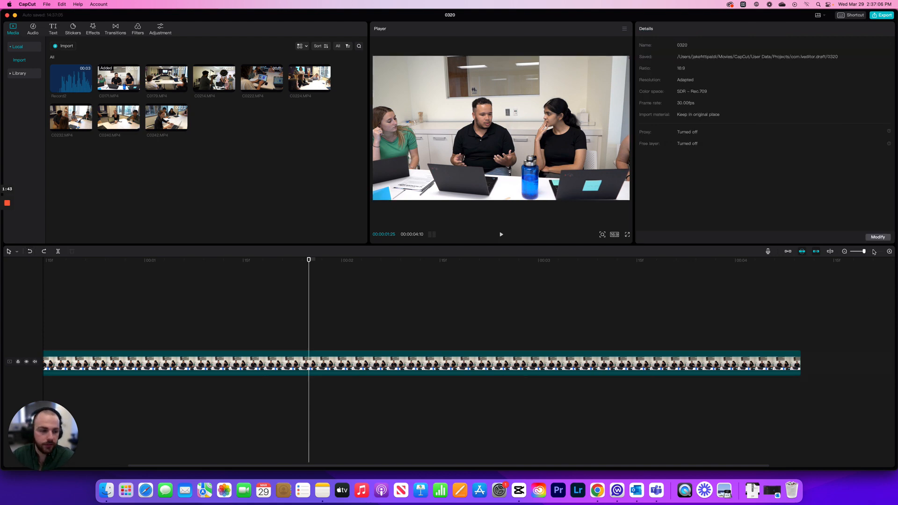
Delete the C0171.MP4 clip from the timeline and undo the deletion
drag(864, 252, 856, 253)
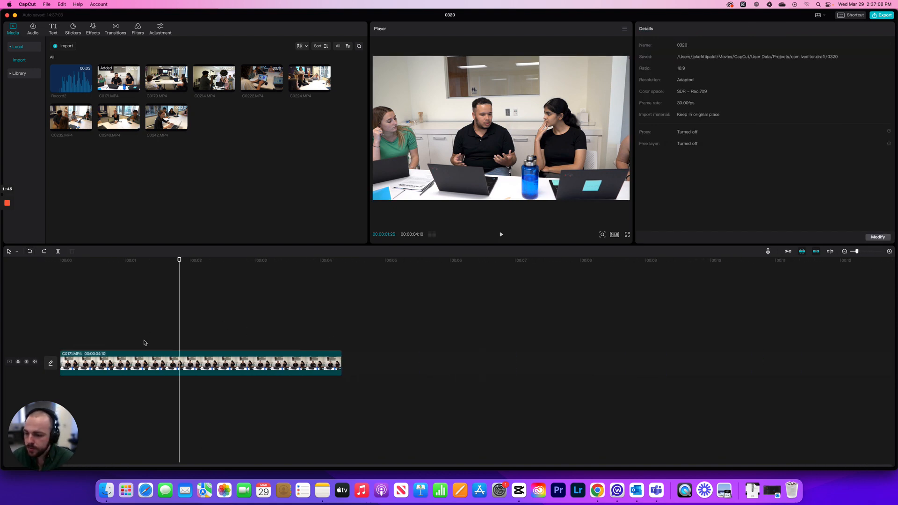
click(169, 361)
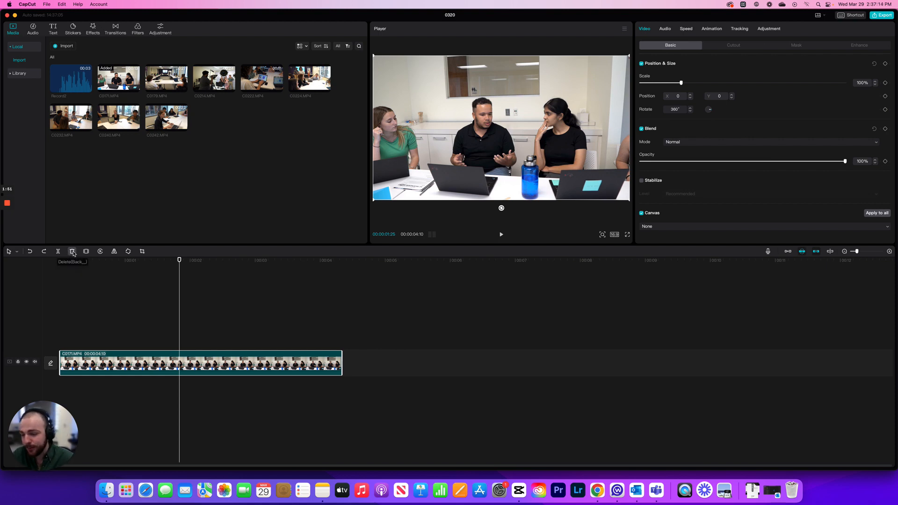
click(72, 252)
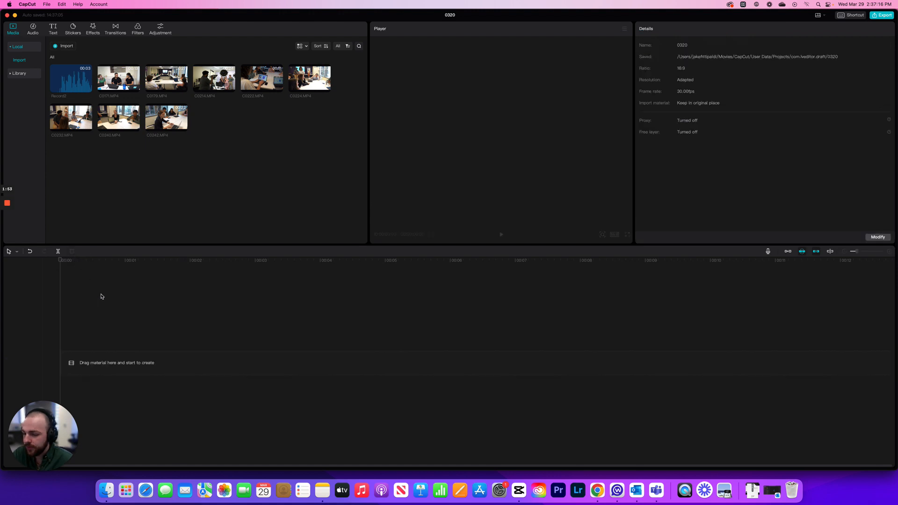
click(30, 252)
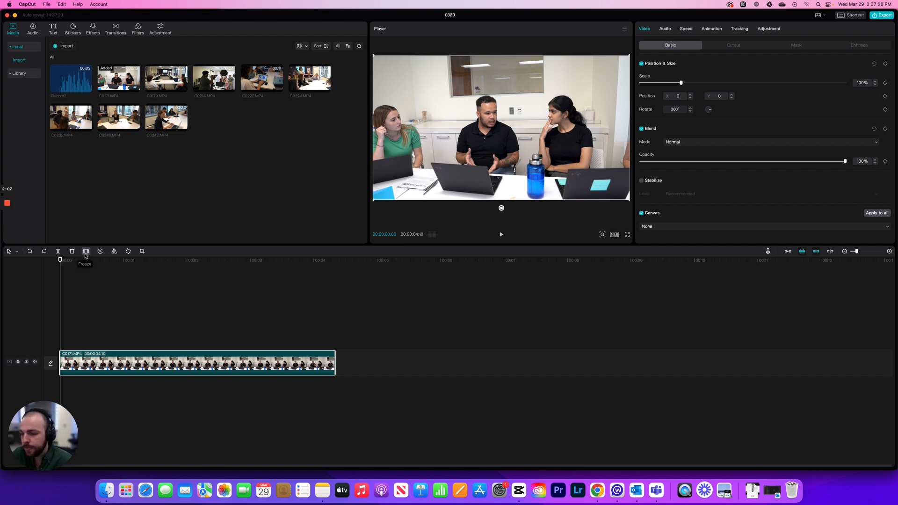
Insert a freeze frame at 00:00:03:28, move the trailing clip away from it and extend the freeze to 00:00:03:03
drag(61, 260, 310, 286)
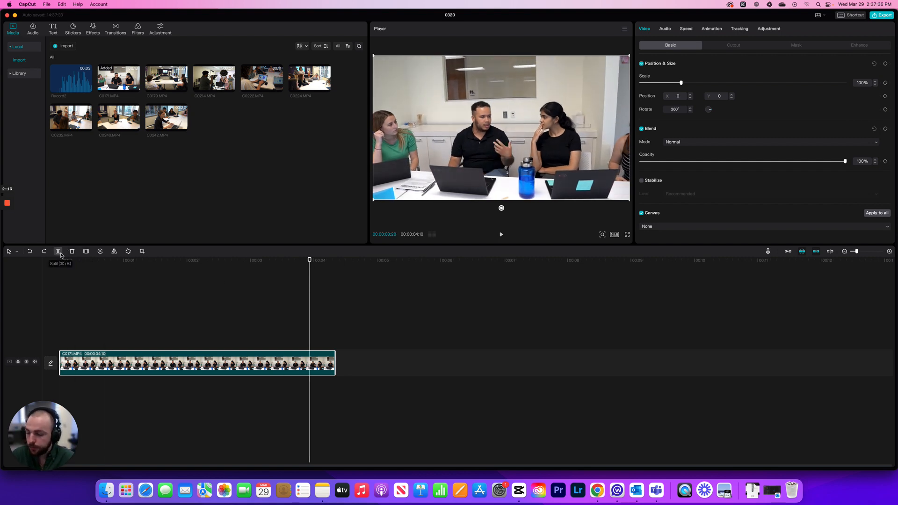
click(87, 253)
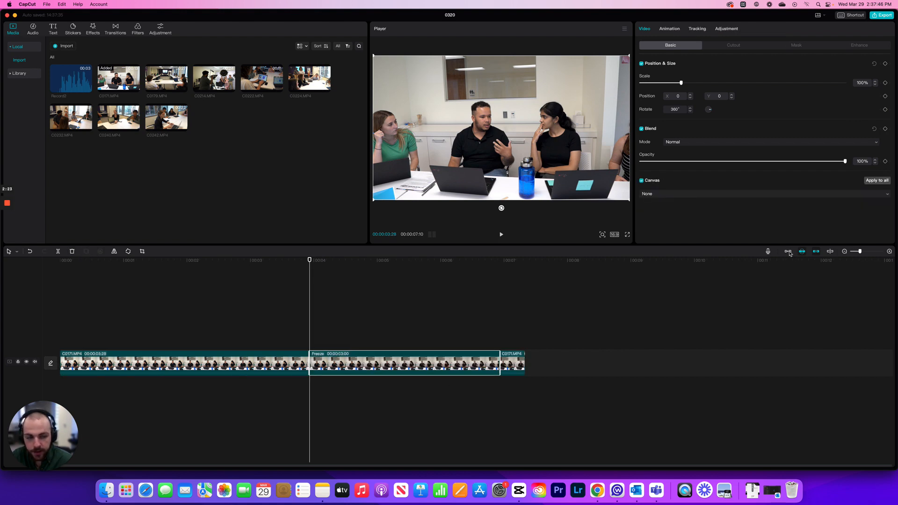
drag(508, 362, 604, 366)
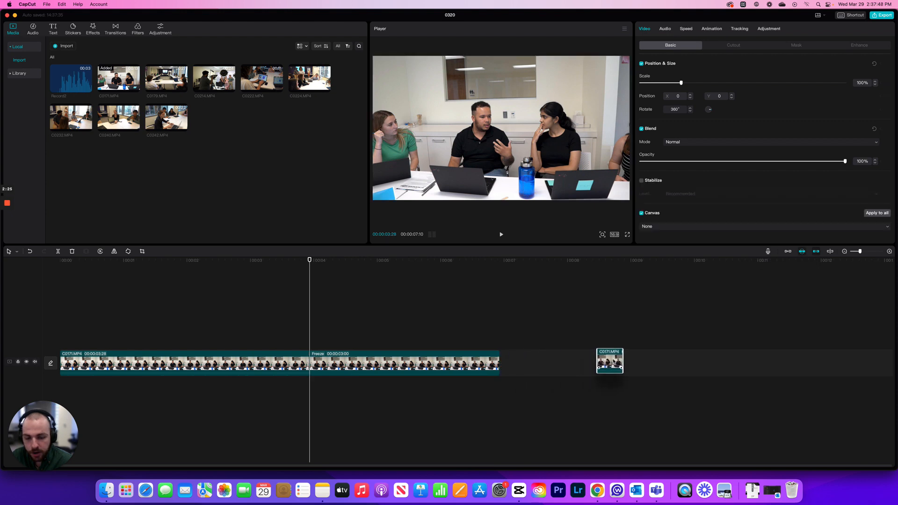
mouse_move(499, 363)
mouse_down()
mouse_move(554, 364)
mouse_move(490, 365)
mouse_up()
drag(310, 260, 426, 278)
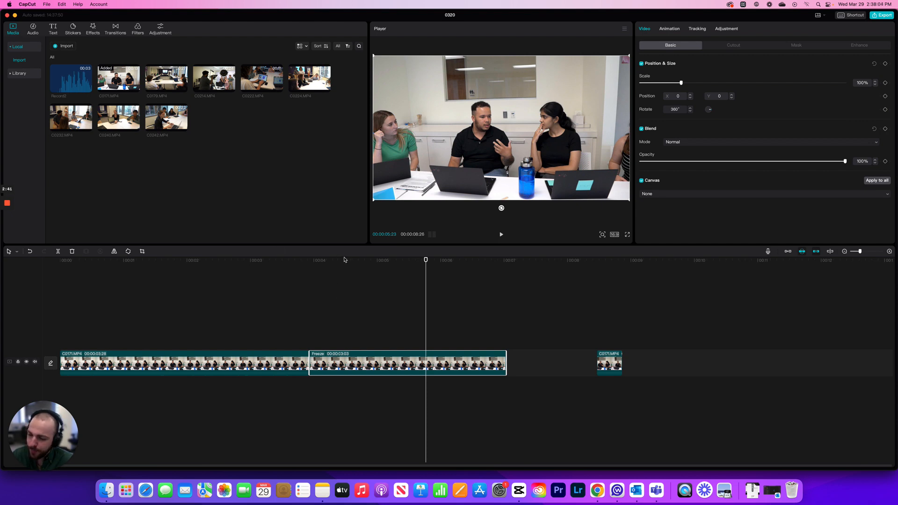
Undo the freeze frame's extension, the trailing clip's move and the freeze itself
click(30, 252)
click(30, 253)
click(30, 253)
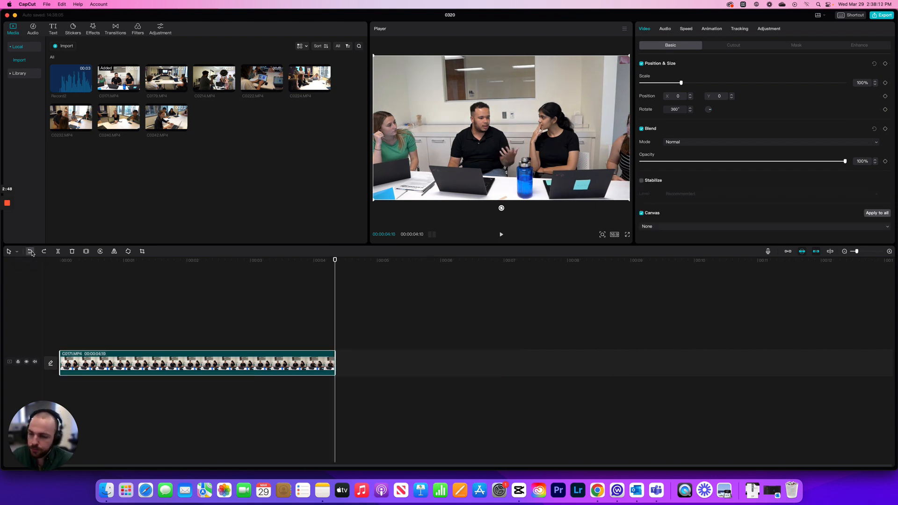
Reverse the C0171.MP4 clip, preview the reversed footage and undo the reversal
drag(334, 261, 208, 261)
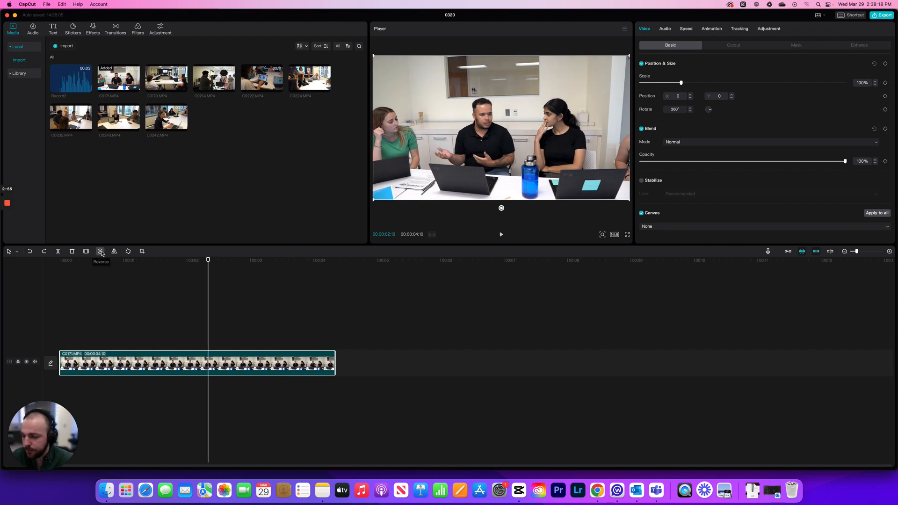
click(100, 252)
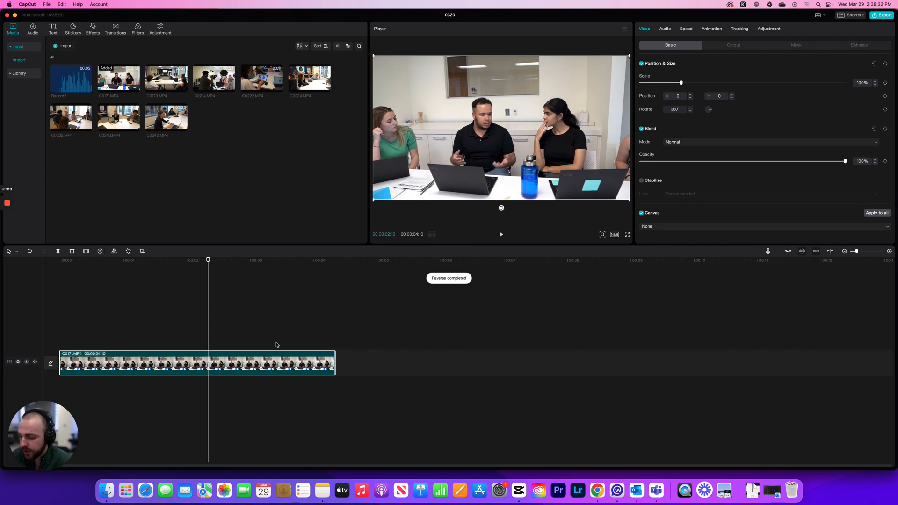
click(206, 261)
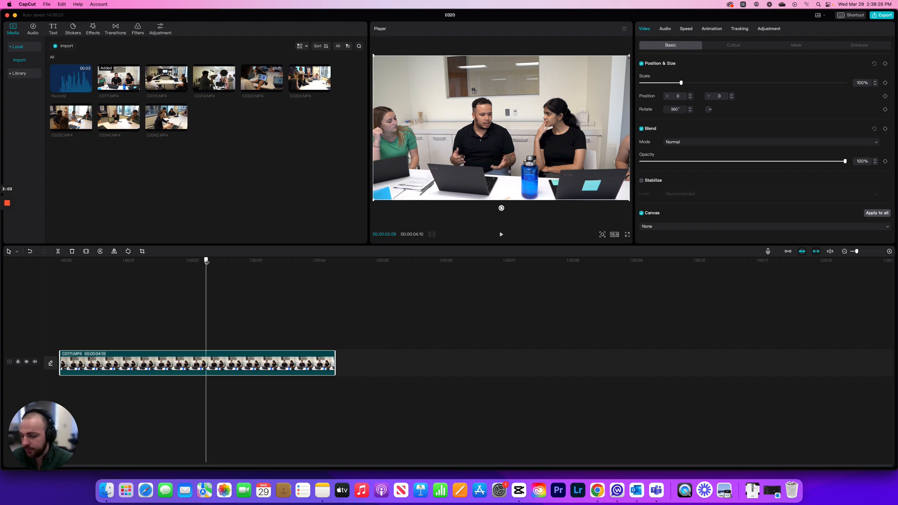
drag(205, 261, 265, 283)
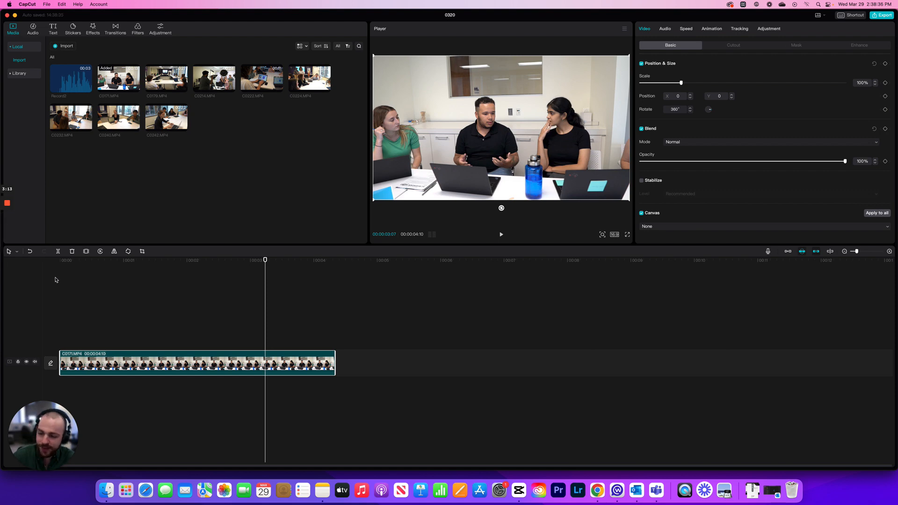
click(34, 252)
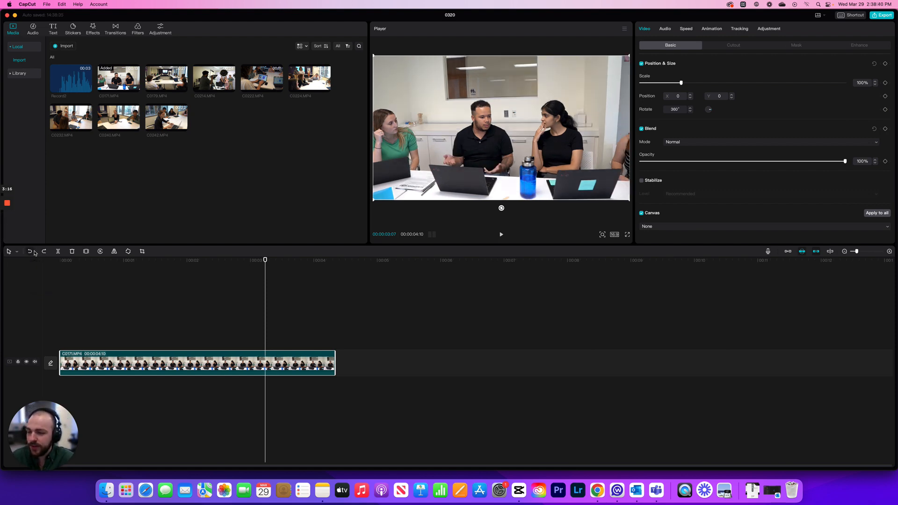
Toggle Mirror on the C0171.MP4 clip several times, leaving the picture flipped horizontally
click(114, 253)
click(114, 252)
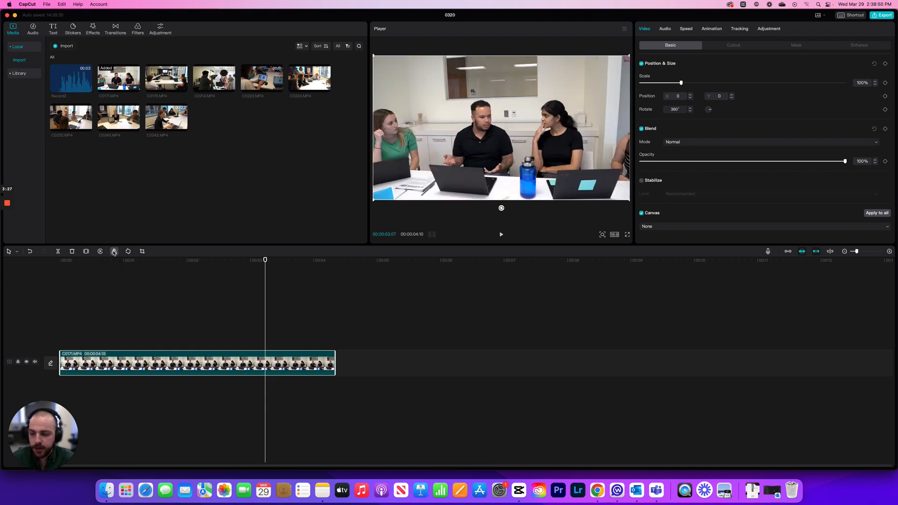
click(114, 252)
click(113, 252)
click(114, 252)
click(113, 252)
click(113, 252)
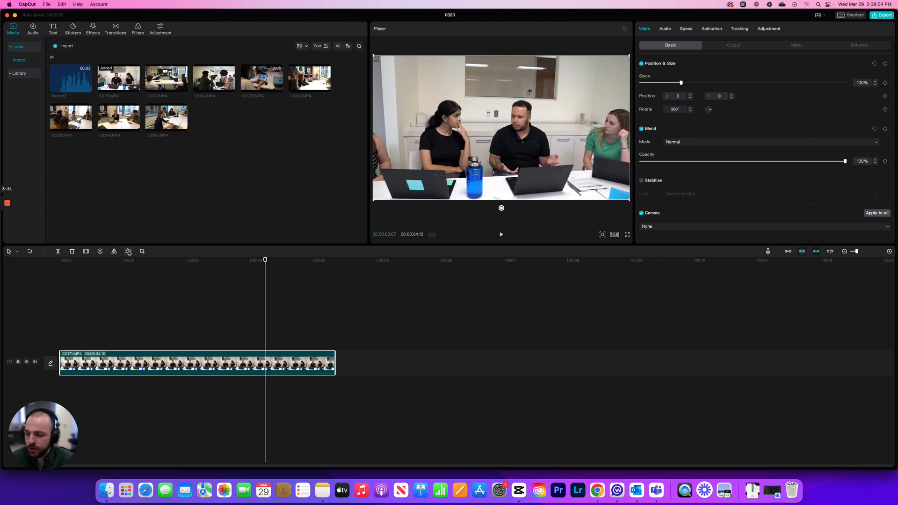
Rotate the clip in 90° increments through a full turn to 720°, back to upright
click(128, 252)
click(128, 252)
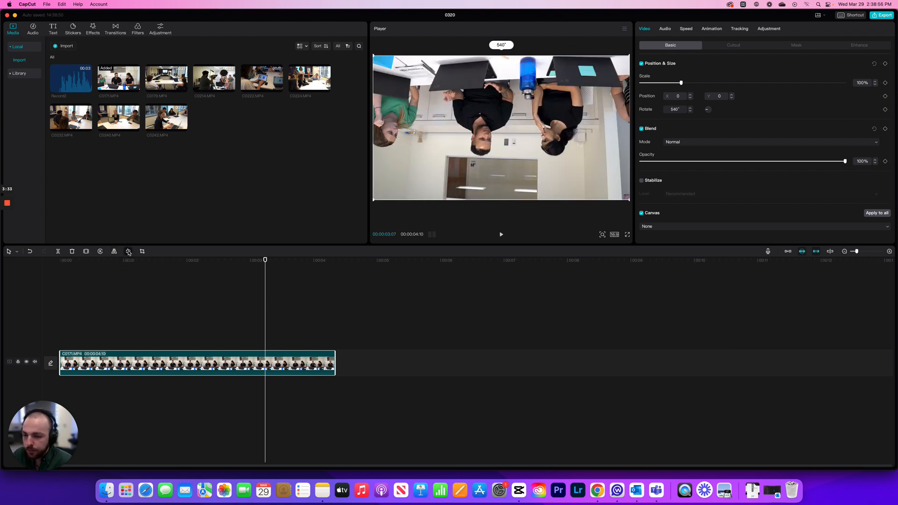
click(128, 252)
click(128, 252)
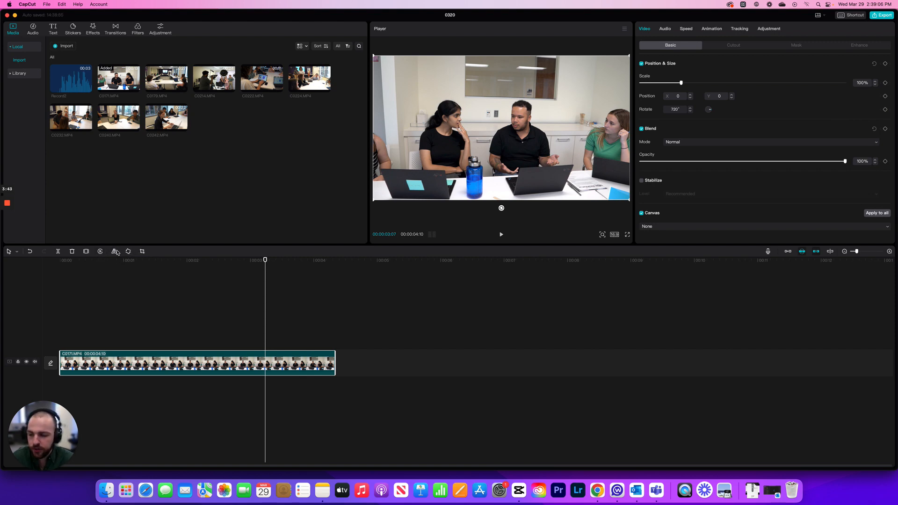
Crop the C0171.MP4 clip with a free ratio to the two people in black shirts, cutting off both sides and the upper part
click(142, 252)
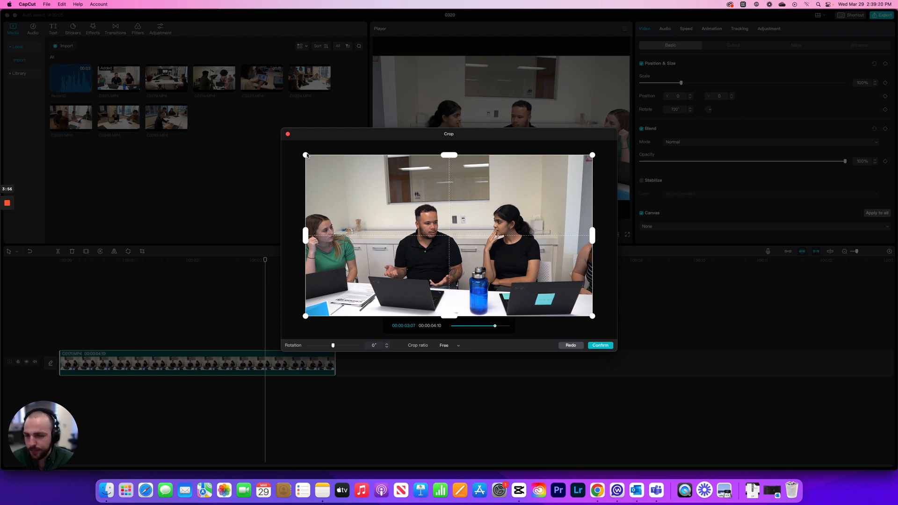
drag(305, 155, 374, 184)
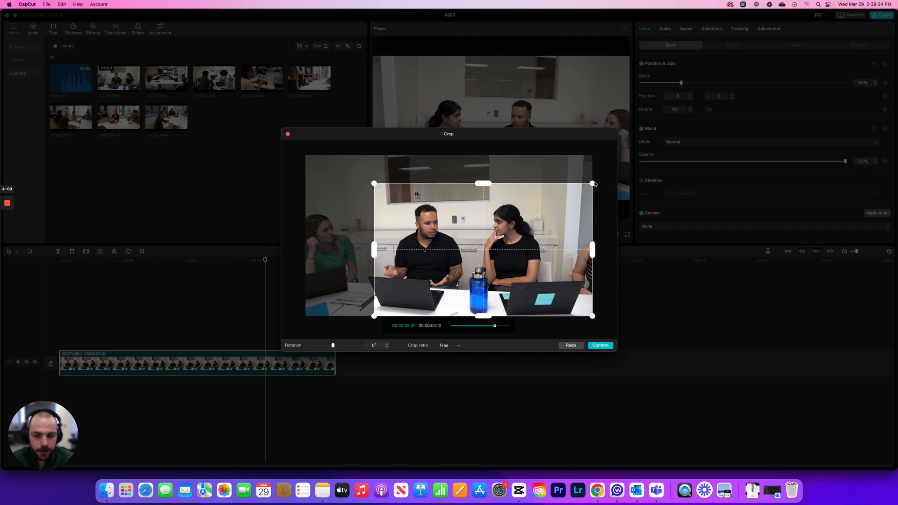
drag(592, 184, 551, 200)
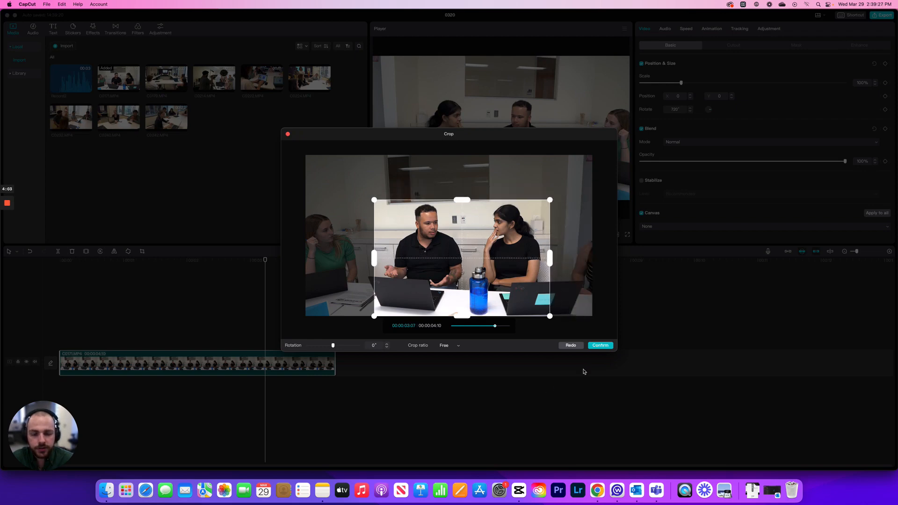
click(601, 345)
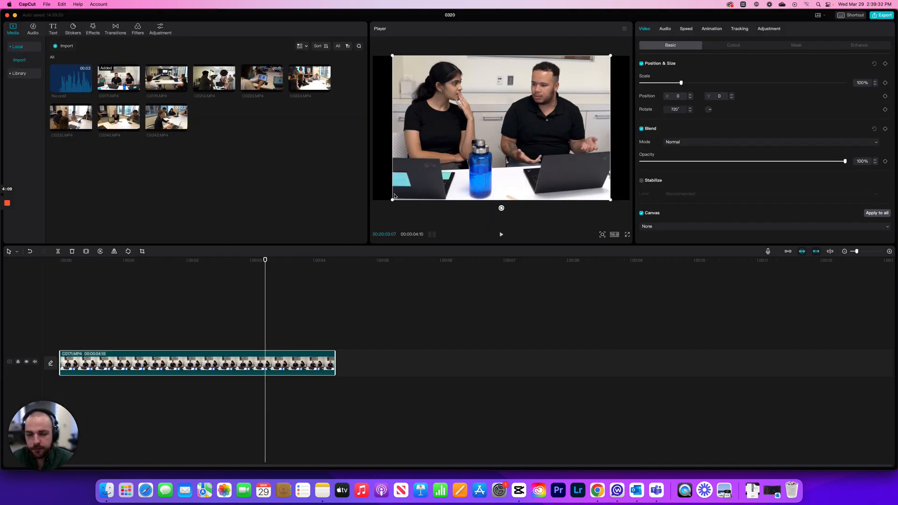
Enlarge the cropped clip to 118% so it fills the frame's width, and shift it down to Y -121
drag(392, 200, 385, 201)
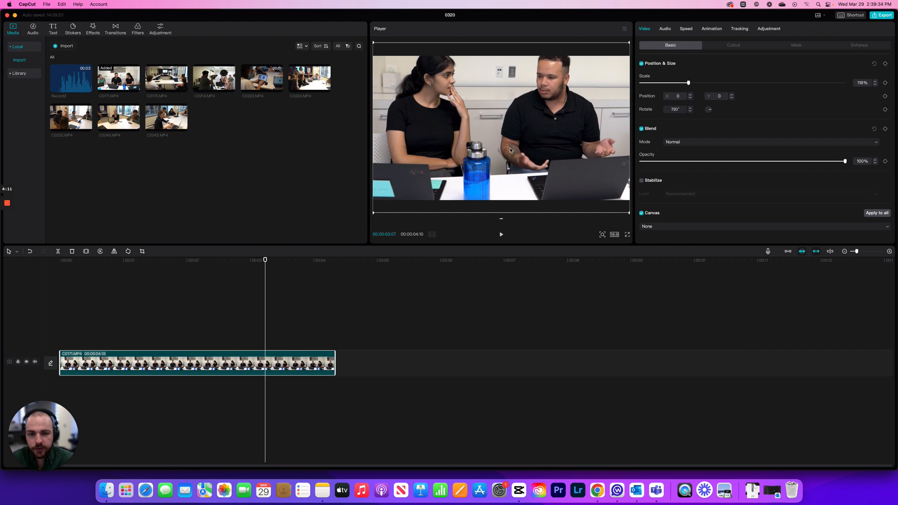
drag(510, 149, 510, 158)
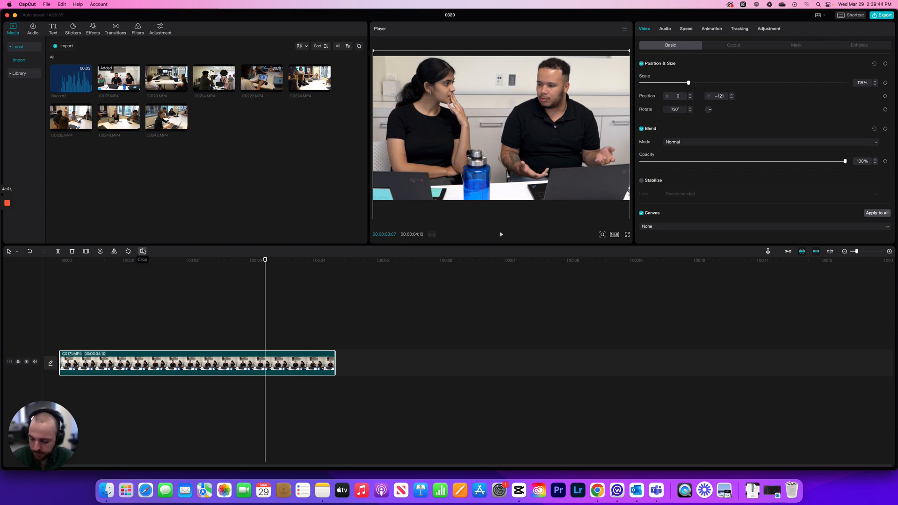
Undo the clip's repositioning, the scaling and the crop
key(super+z)
key(super+z)
key(super+z)
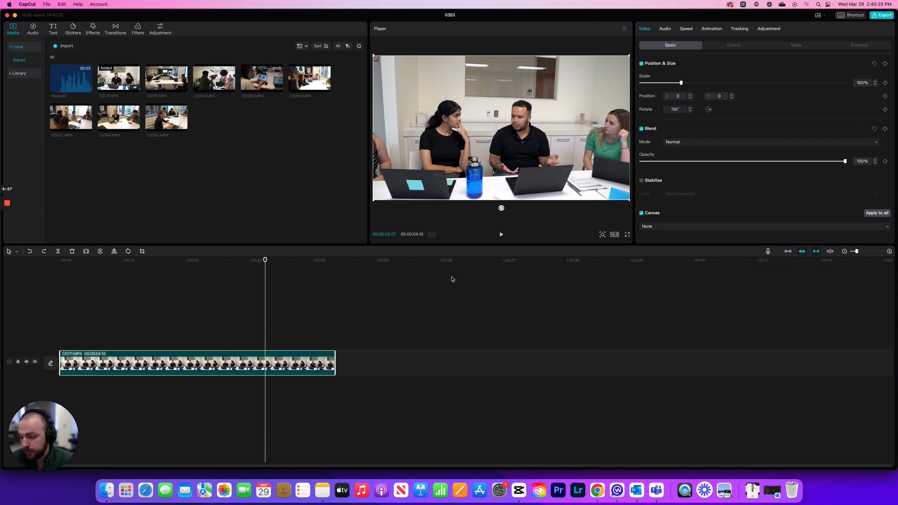
Split the C0171.MP4 clip at 00:00:03:07 and try to move the trailing part slightly later on the track
click(864, 252)
drag(864, 251, 882, 252)
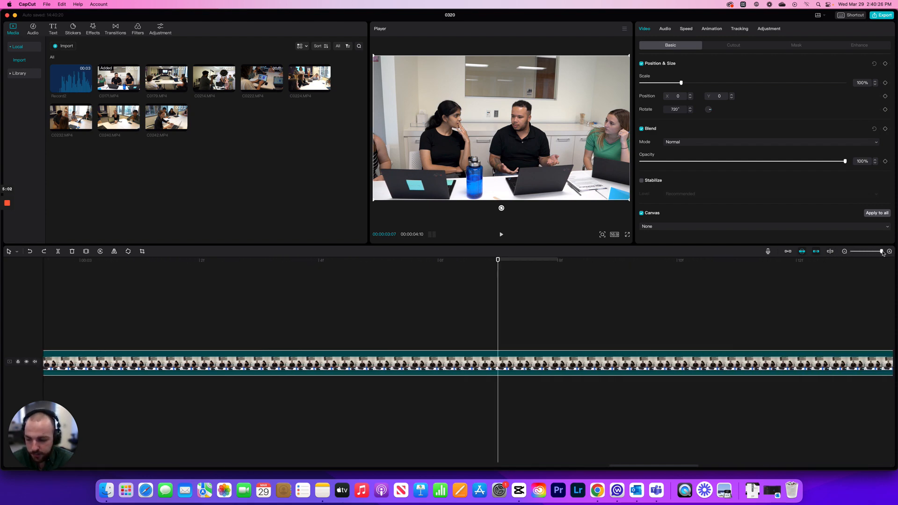
click(58, 251)
drag(547, 360, 578, 361)
drag(882, 251, 856, 252)
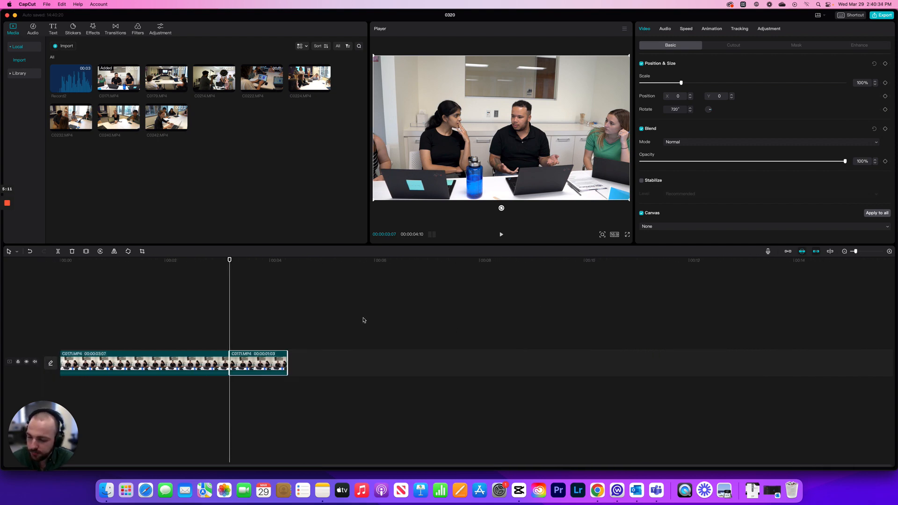